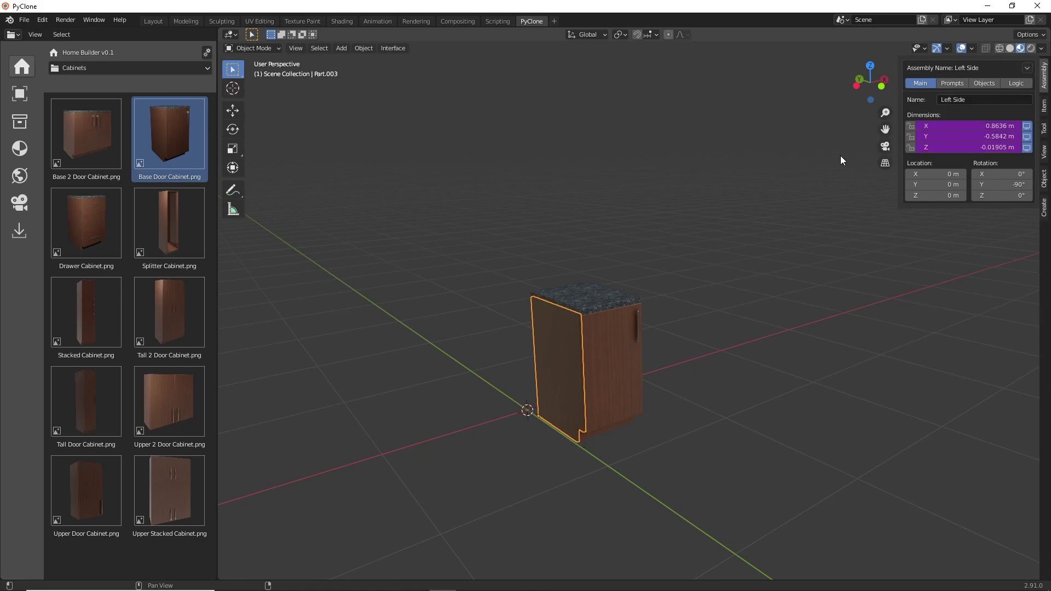
Select the door, countertop, toe kick and Left Side panel in turn, ending on the Left Side panel.
left_click(594, 337)
left_click(579, 298)
left_click(557, 350)
left_click(596, 435)
left_click(595, 387)
left_click(562, 365)
Step up from the Left Side panel to the Carcass, then to the Base Door Cabinet parent assembly.
left_click(1028, 67)
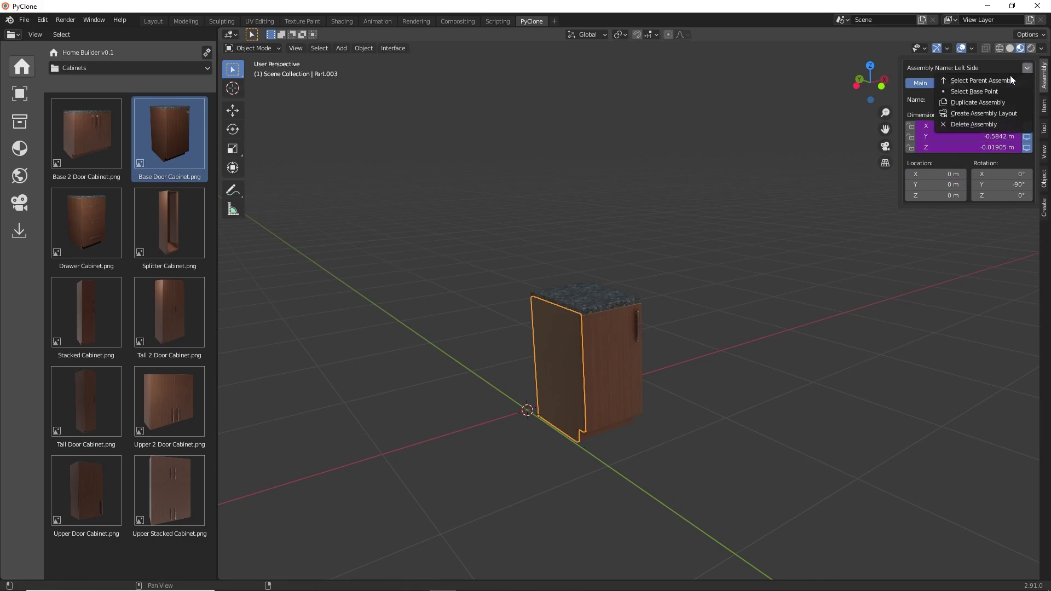
left_click(990, 80)
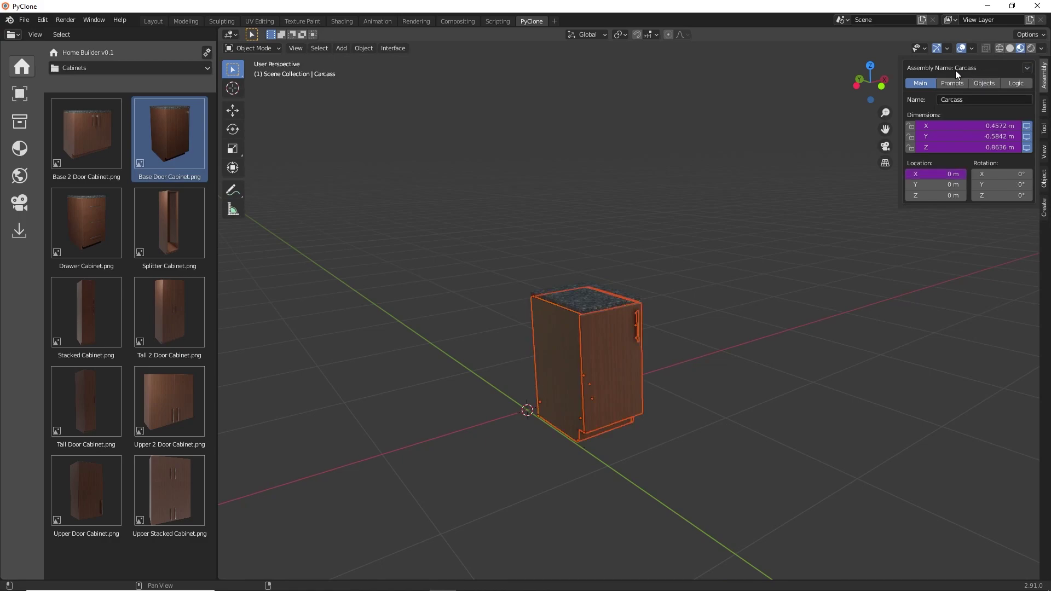
left_click(1028, 68)
left_click(985, 77)
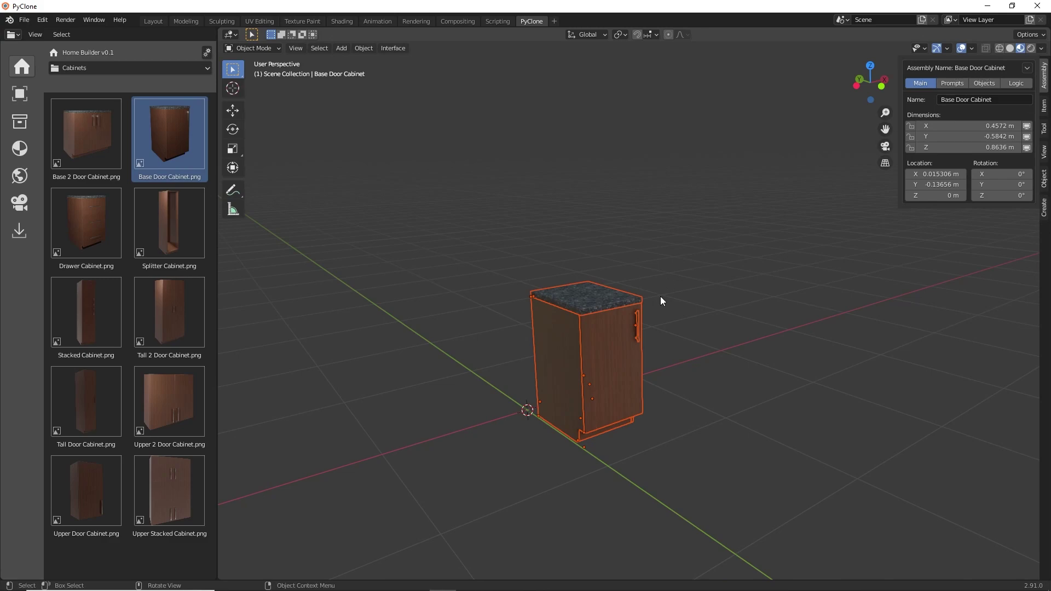
scroll(593, 353, "up", 2)
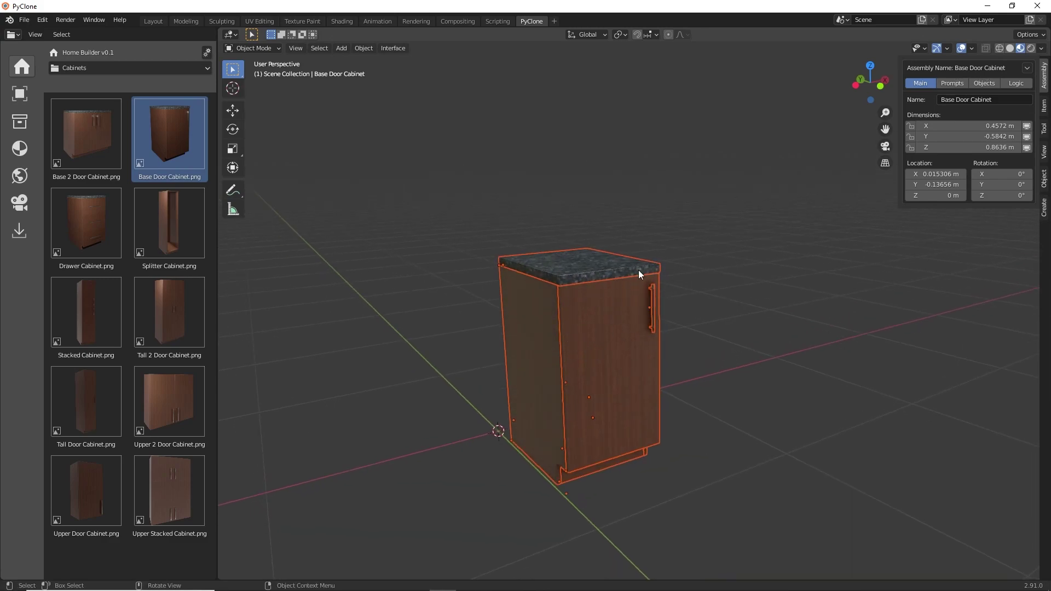
left_click(1028, 68)
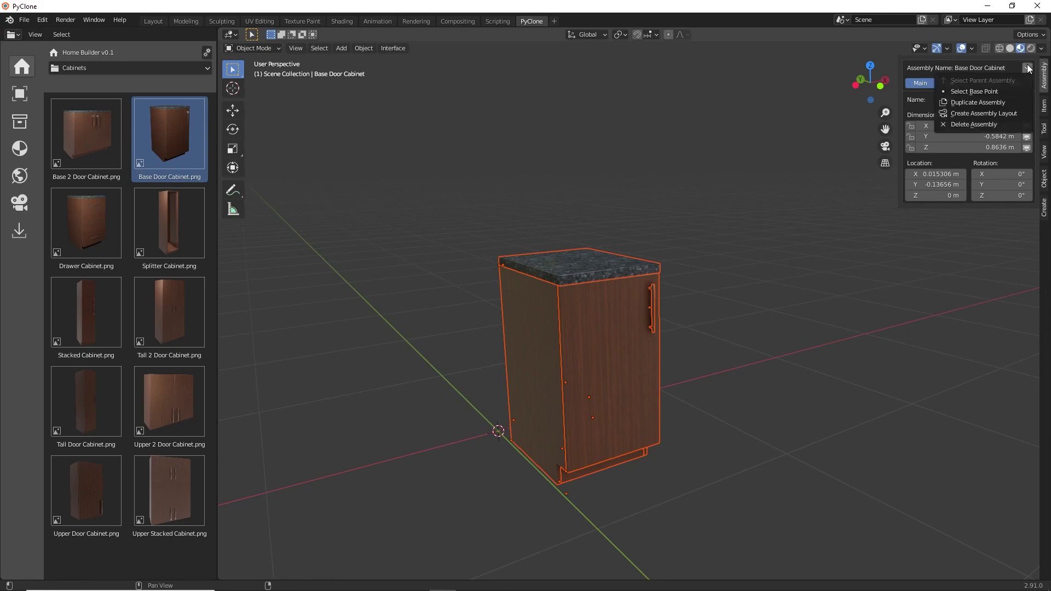
Start an assembly layout named 'Base Cabinet' with the Top view included alongside Front and Side.
left_click(981, 113)
left_click(941, 131)
type("Base Cabinet")
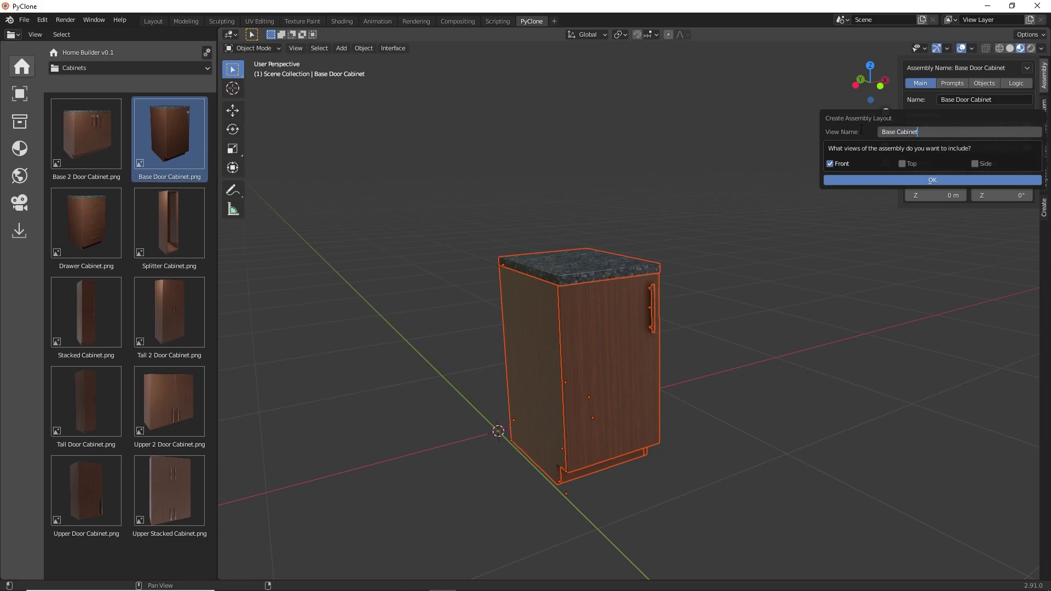
key("Return")
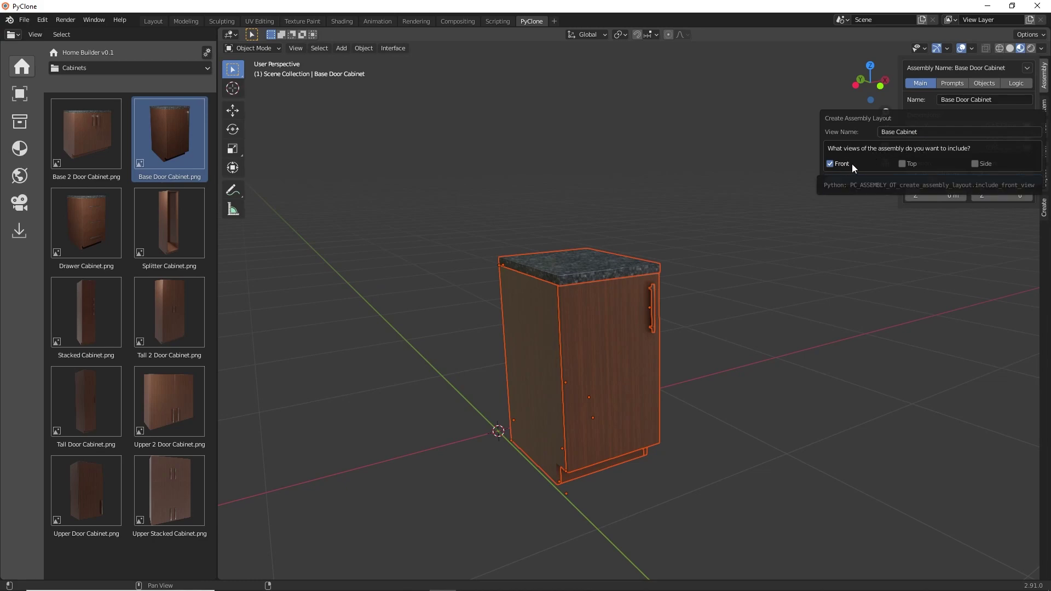
left_click(902, 163)
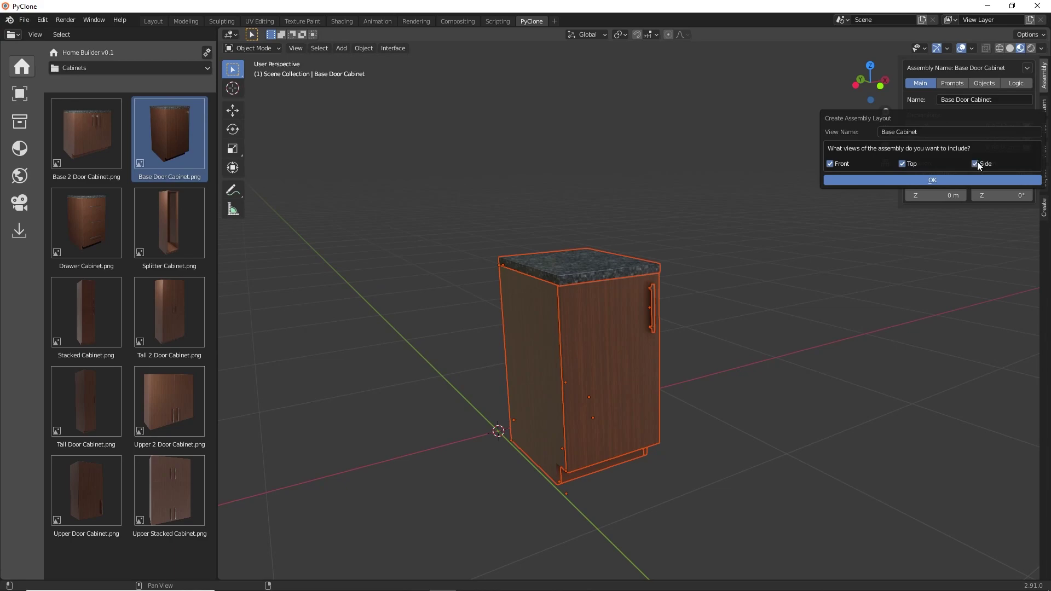
Create the Base Cabinet layout page, select its front, top and side views, and render it.
left_click(930, 179)
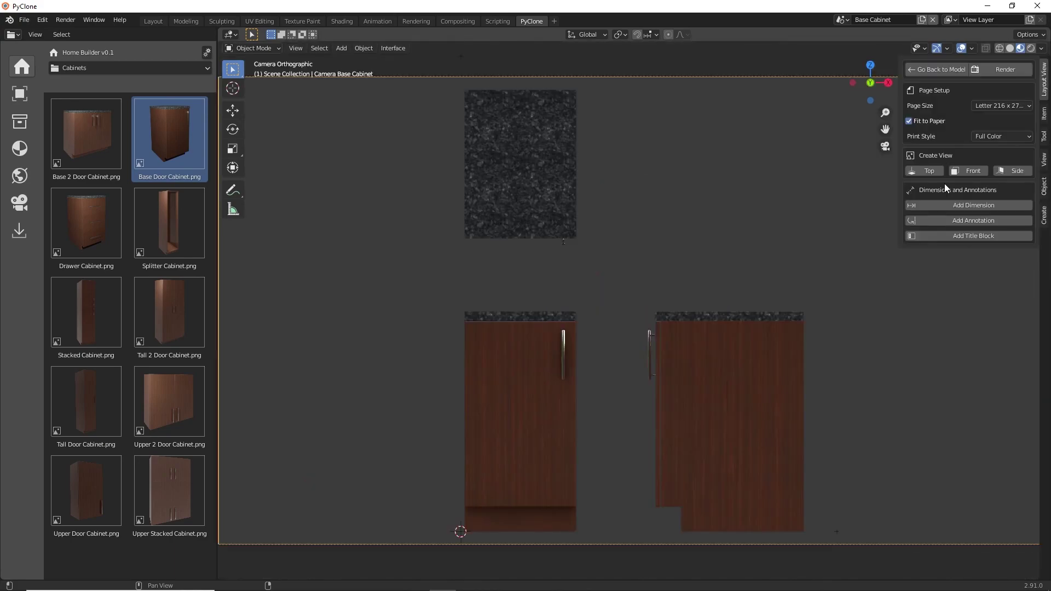
scroll(800, 186, "down", 3)
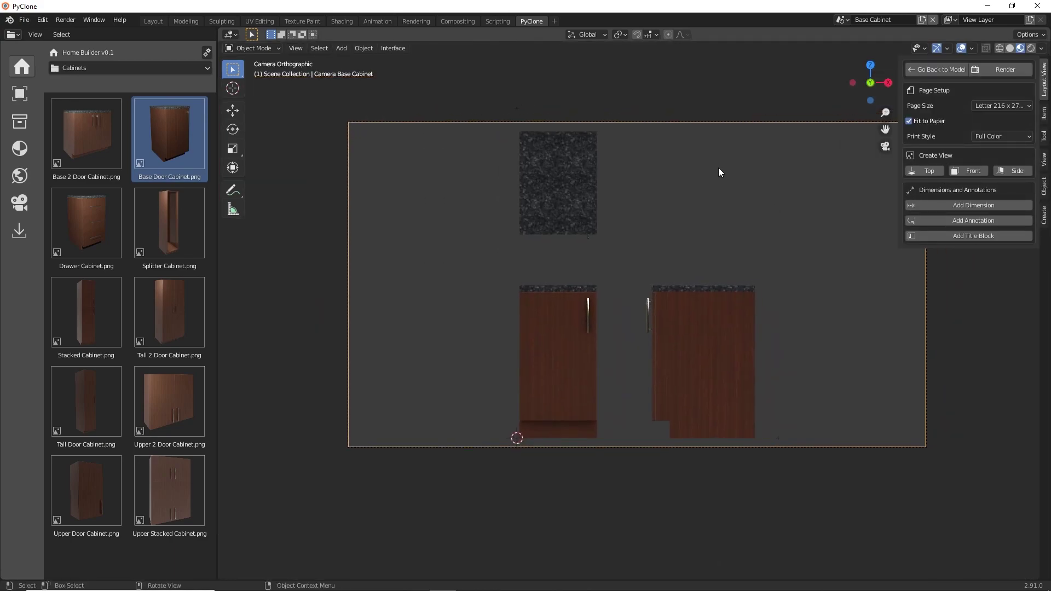
left_click(559, 338)
left_click(556, 195)
left_click(690, 310)
scroll(647, 250, "up", 1)
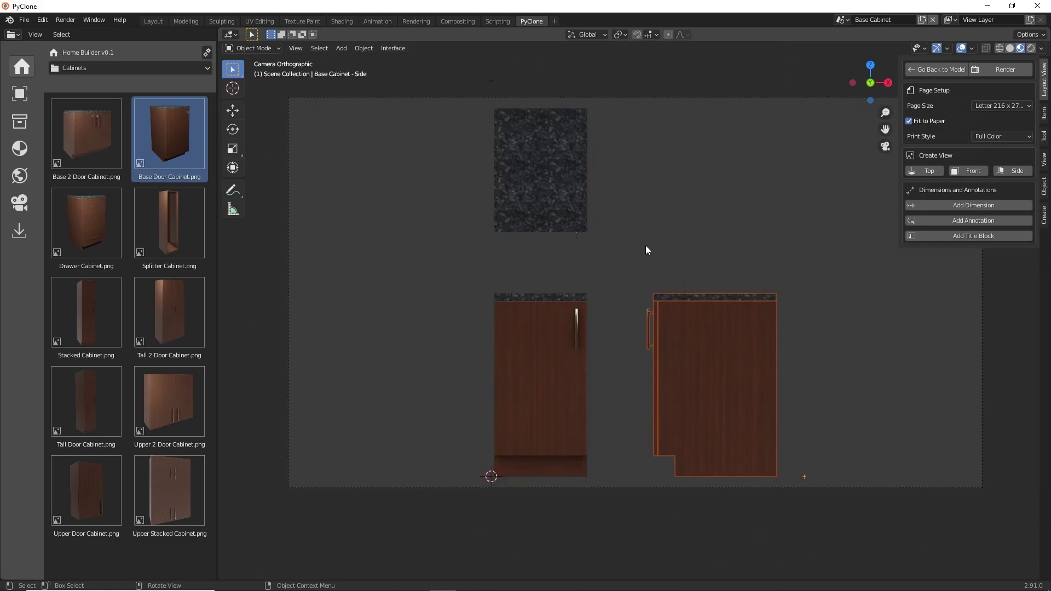
scroll(672, 200, "up", 1)
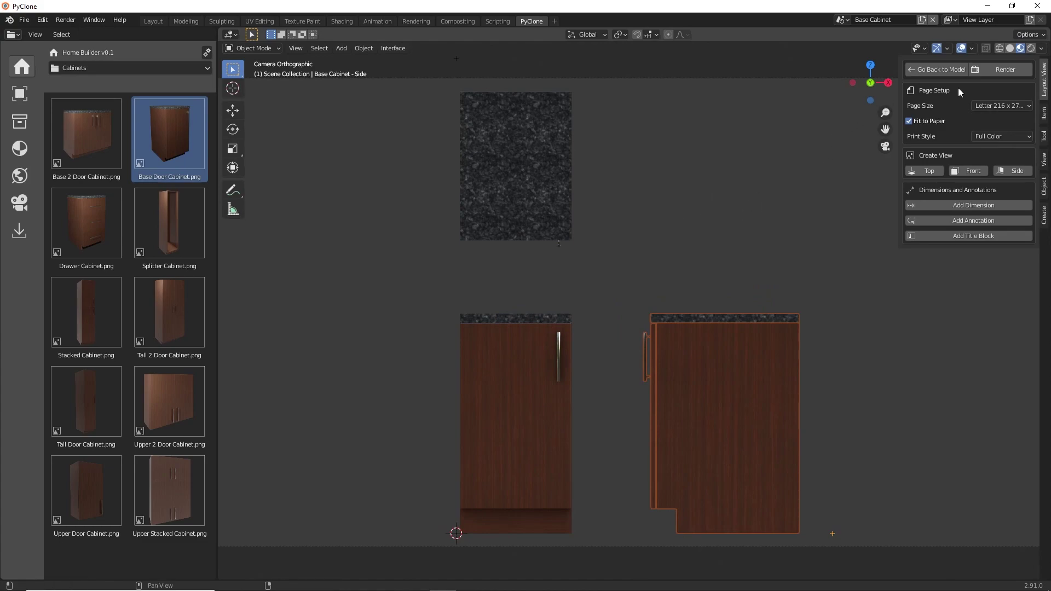
left_click(994, 69)
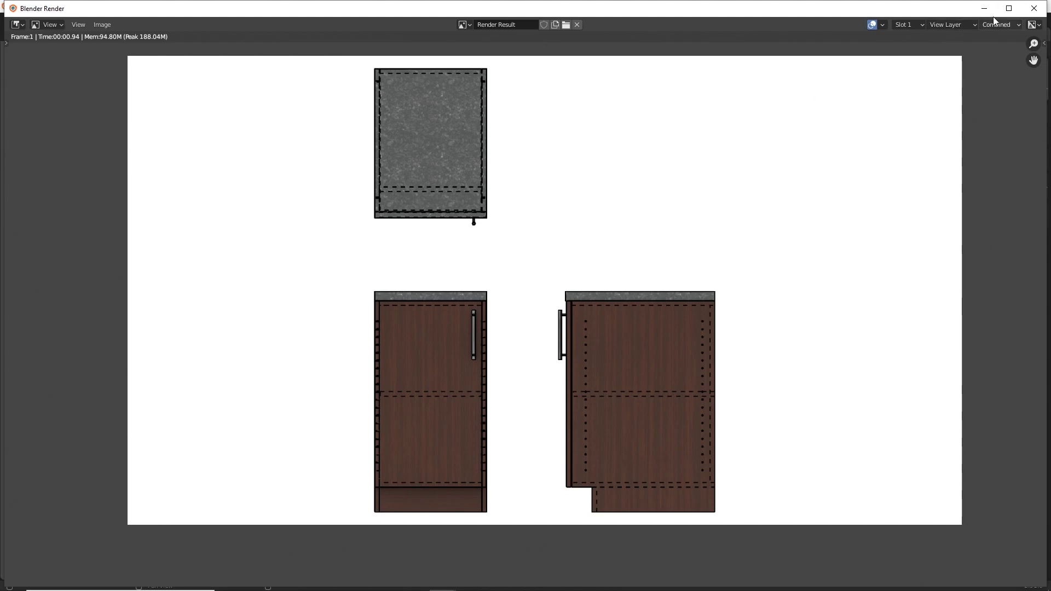
Close the rendered drawing window of the Base Cabinet layout.
left_click(1034, 8)
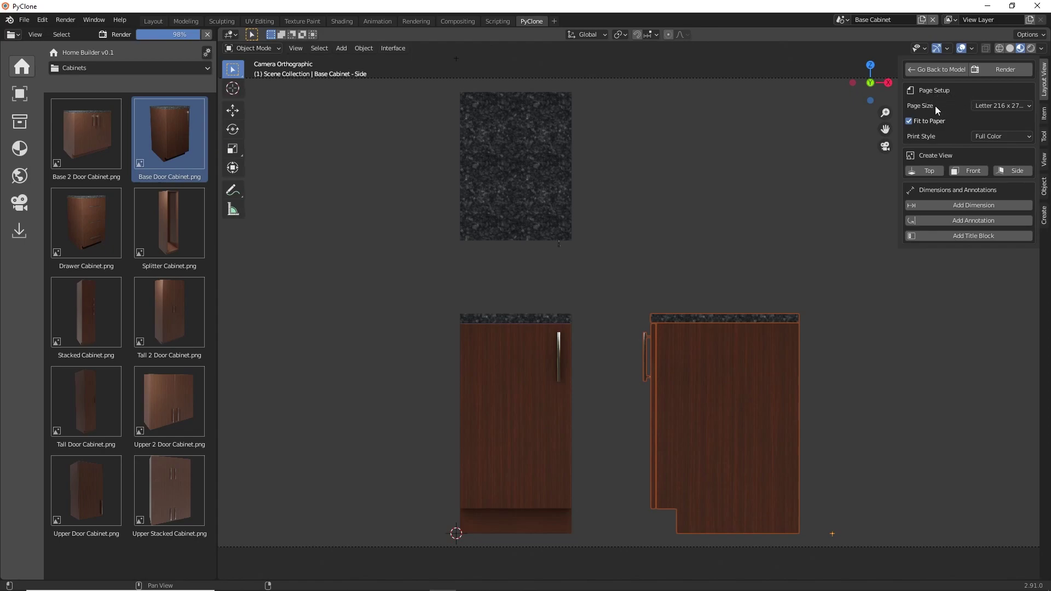
left_click(988, 106)
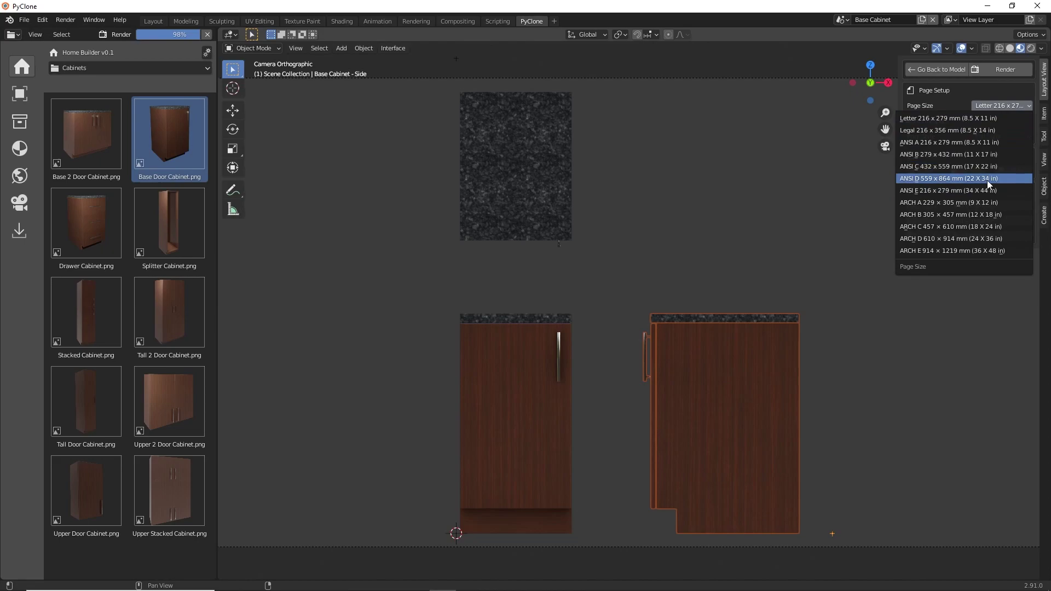
left_click(958, 95)
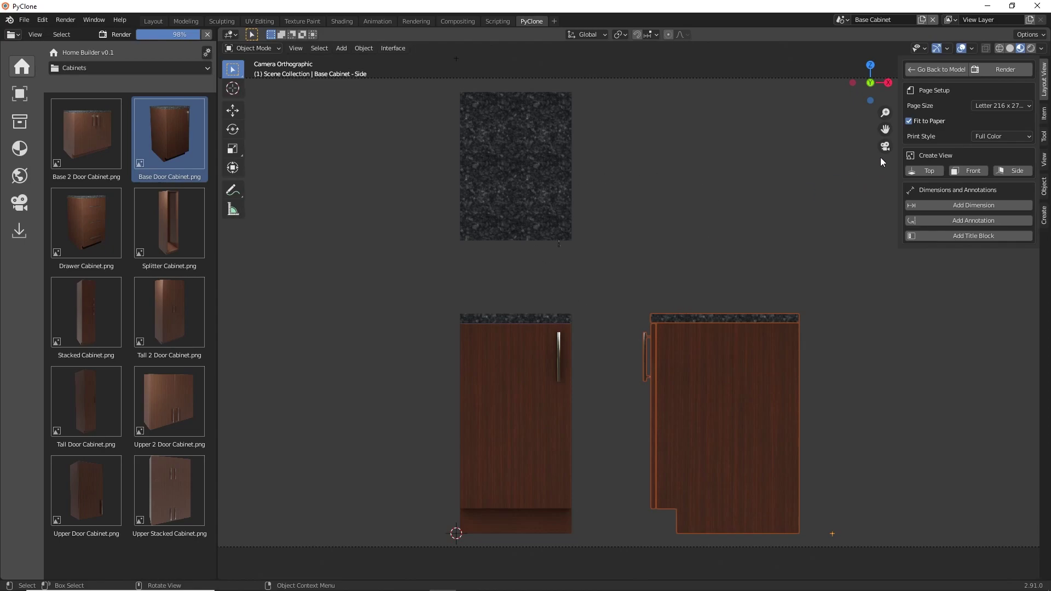
Turn off Fit to Paper and select the layout camera.
left_click(911, 121)
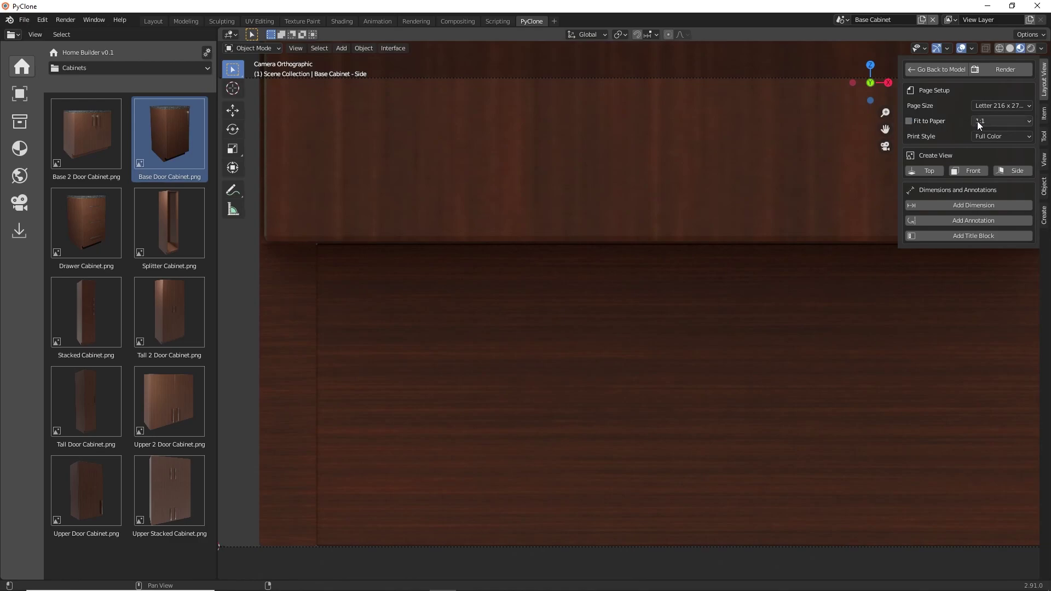
scroll(690, 223, "down", 6)
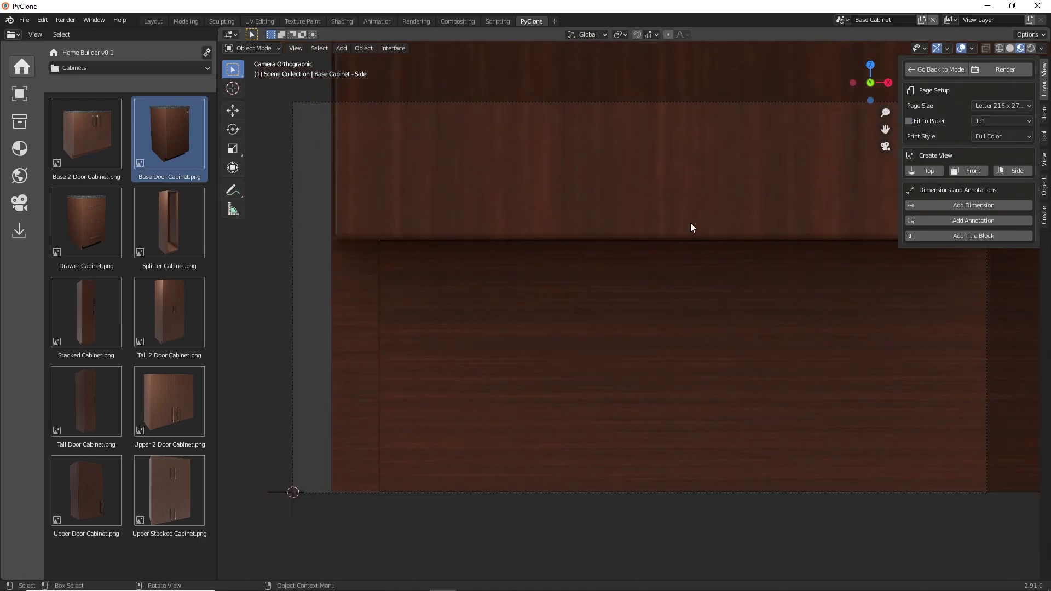
left_click(757, 172)
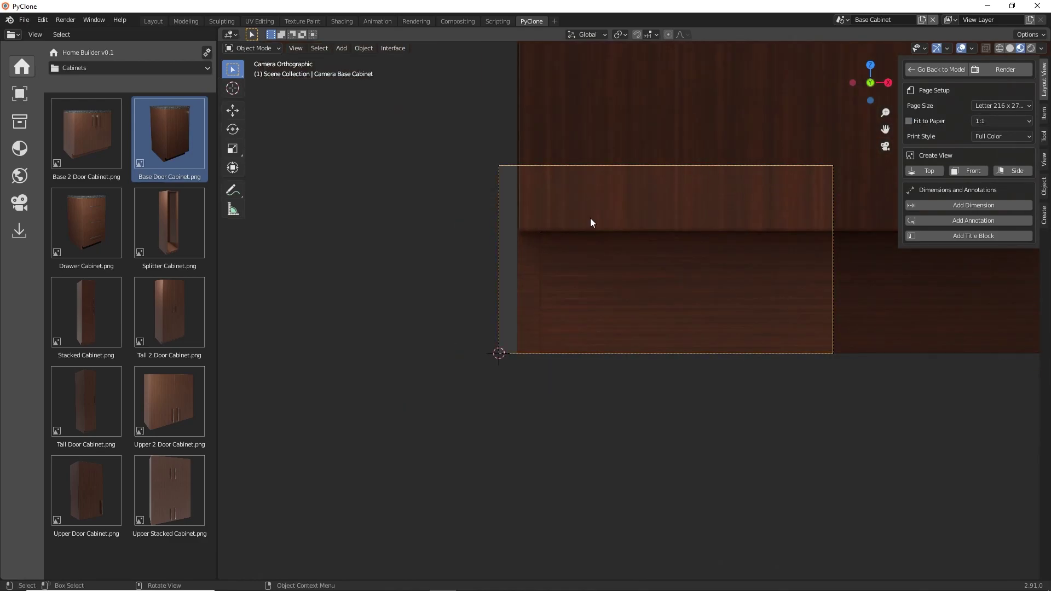
scroll(740, 198, "down", 5)
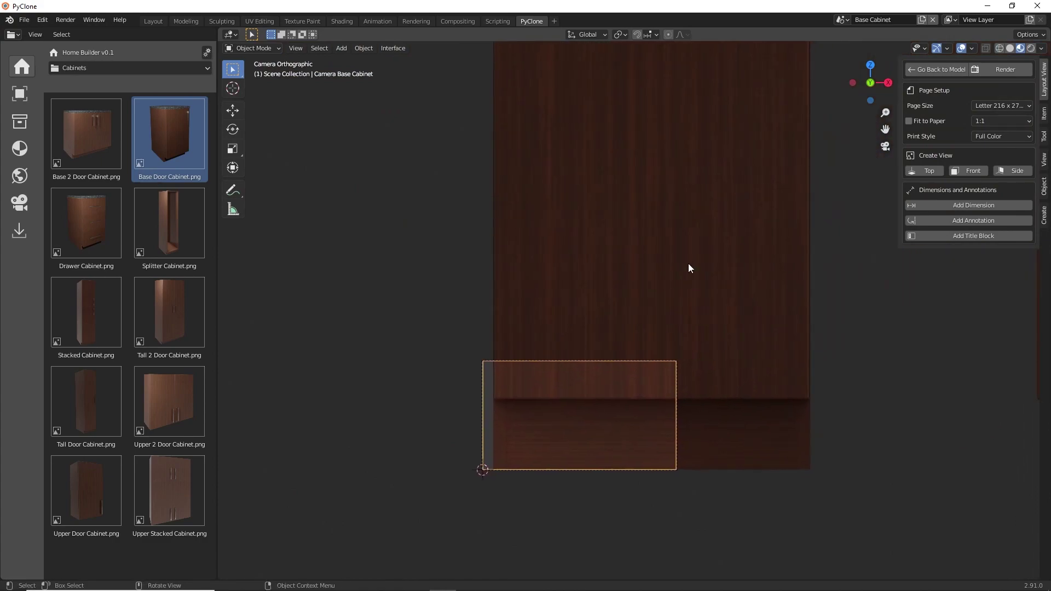
scroll(704, 199, "down", 4)
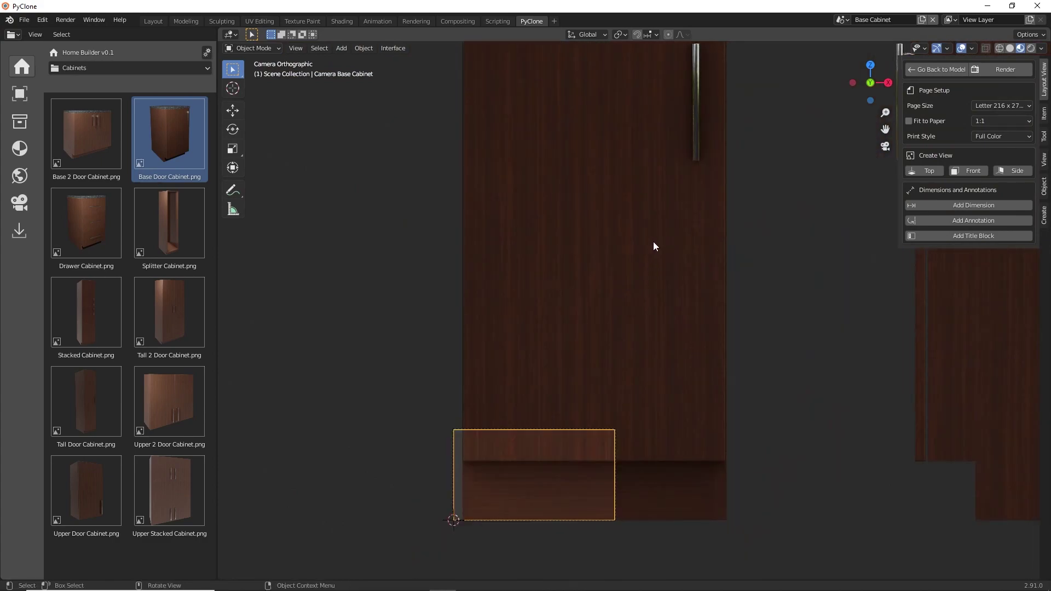
scroll(642, 178, "down", 2)
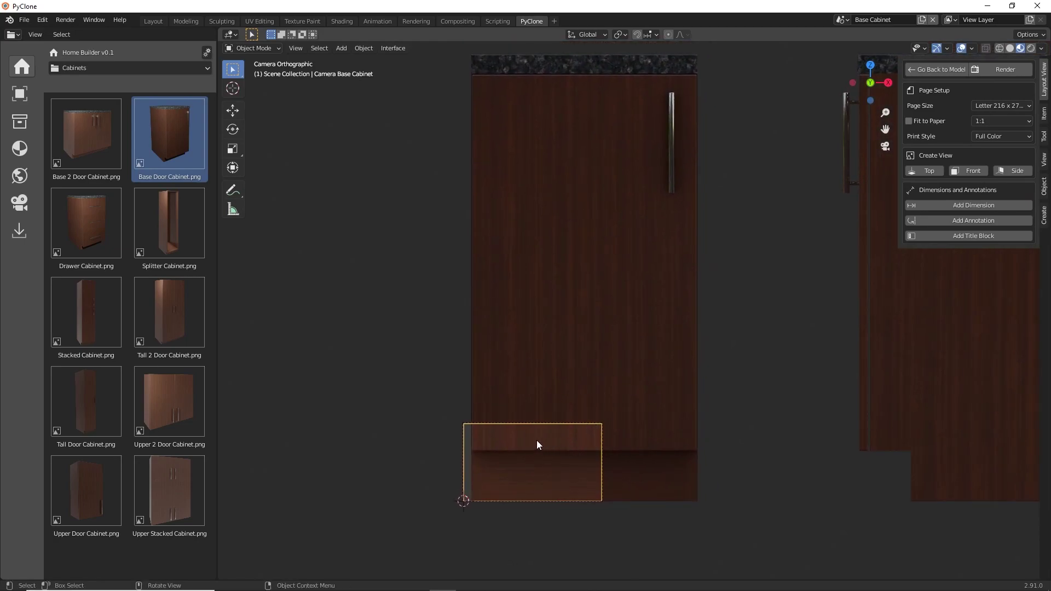
Set the page scale to 1 in = 1 ft and center the view on the layout page.
left_click(986, 121)
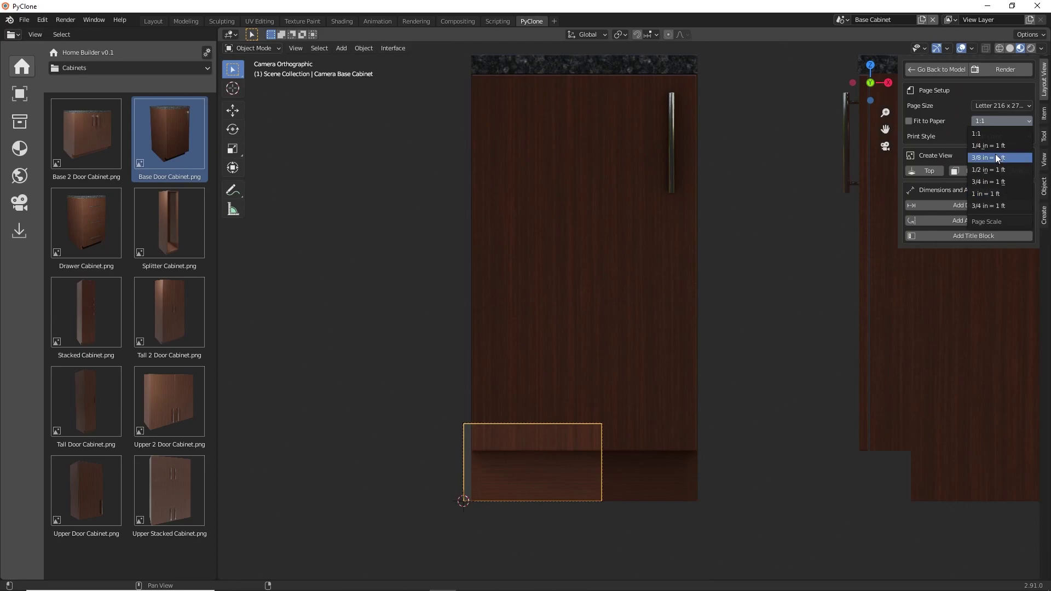
left_click(985, 193)
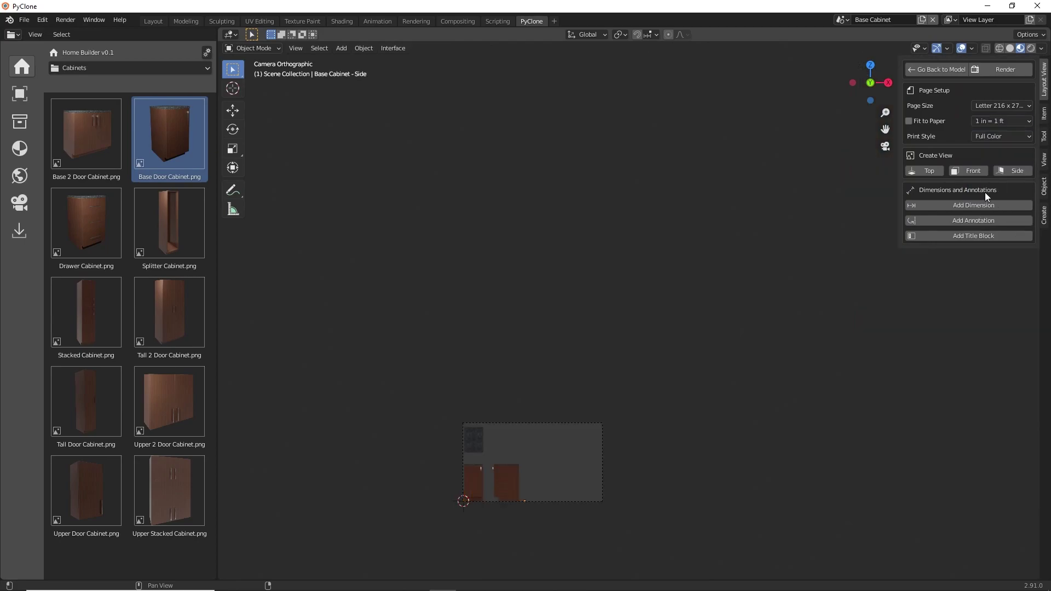
scroll(521, 484, "up", 5)
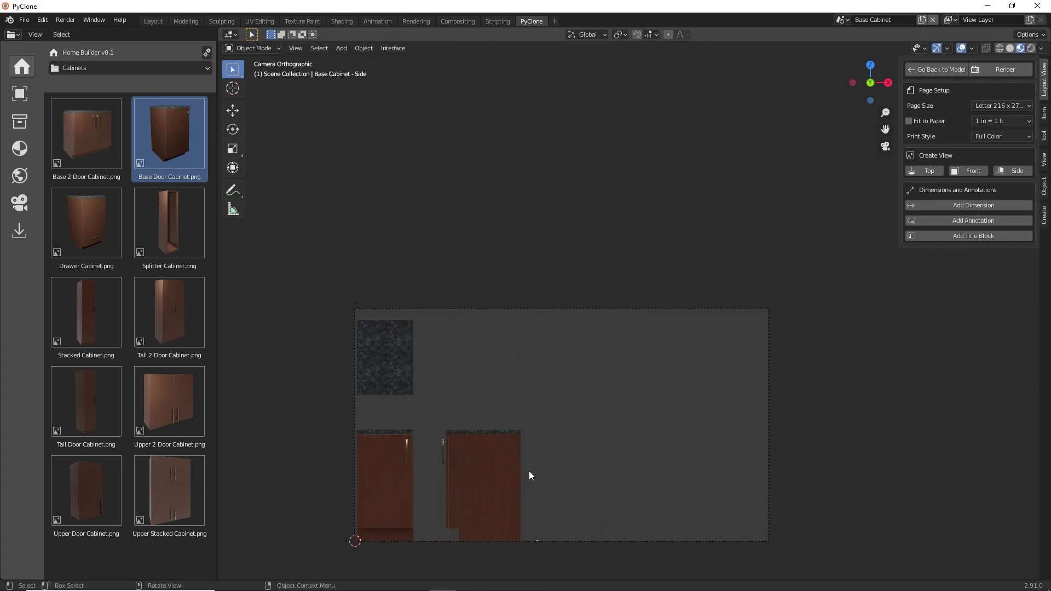
middle_click_drag(531, 477, 547, 396, "shift")
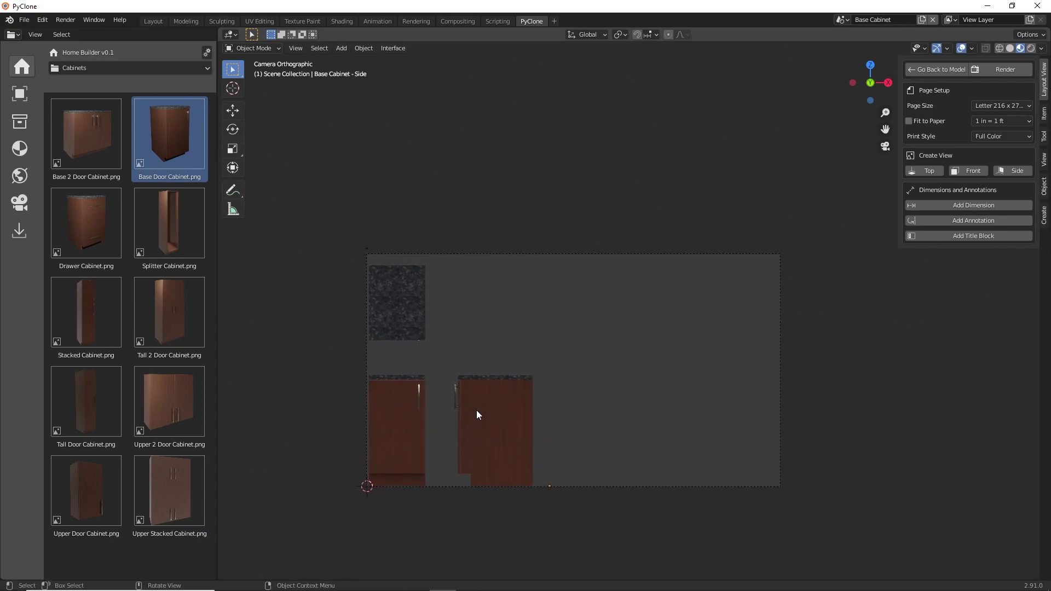
scroll(468, 393, "up", 1)
middle_click_drag(491, 407, 484, 369, "shift")
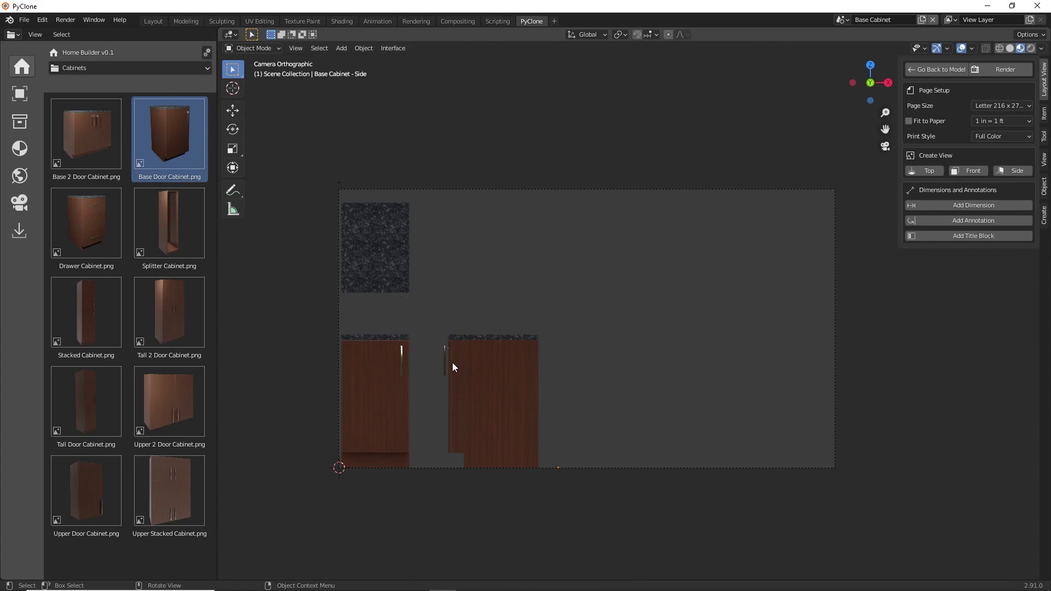
Move the countertop and both cabinet views together further right, keeping Full Color print style.
left_click(240, 112)
left_click(360, 248)
left_click(383, 374, "shift")
left_click(486, 385, "shift")
key("g")
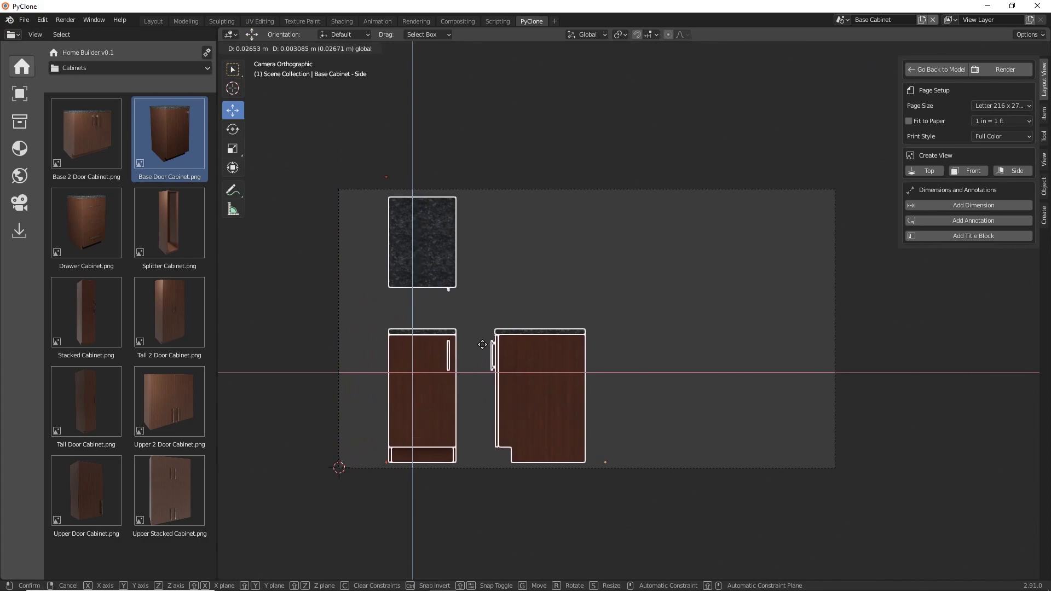
left_click(467, 307)
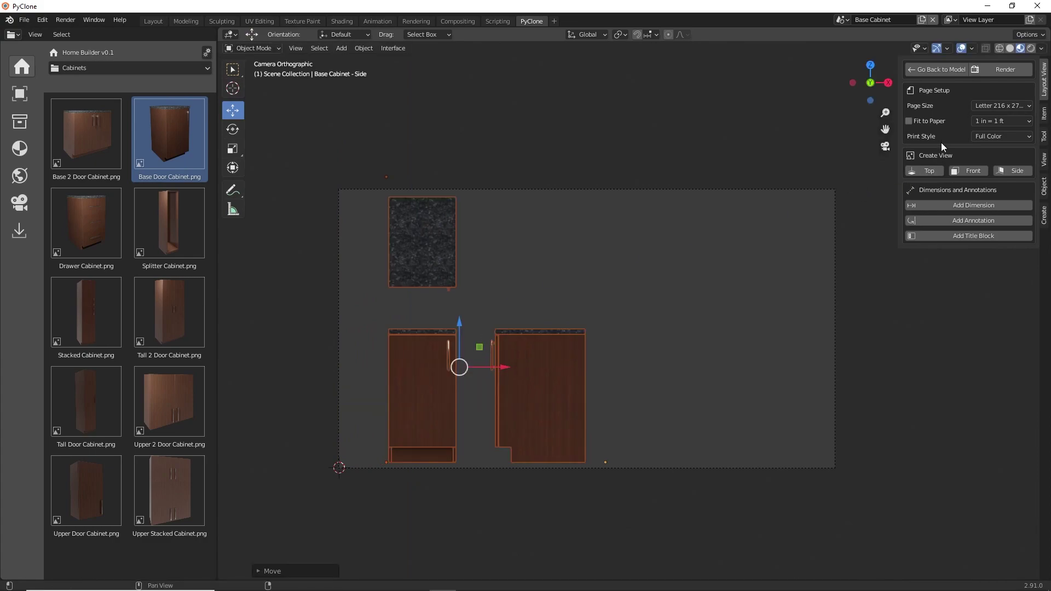
left_click(979, 137)
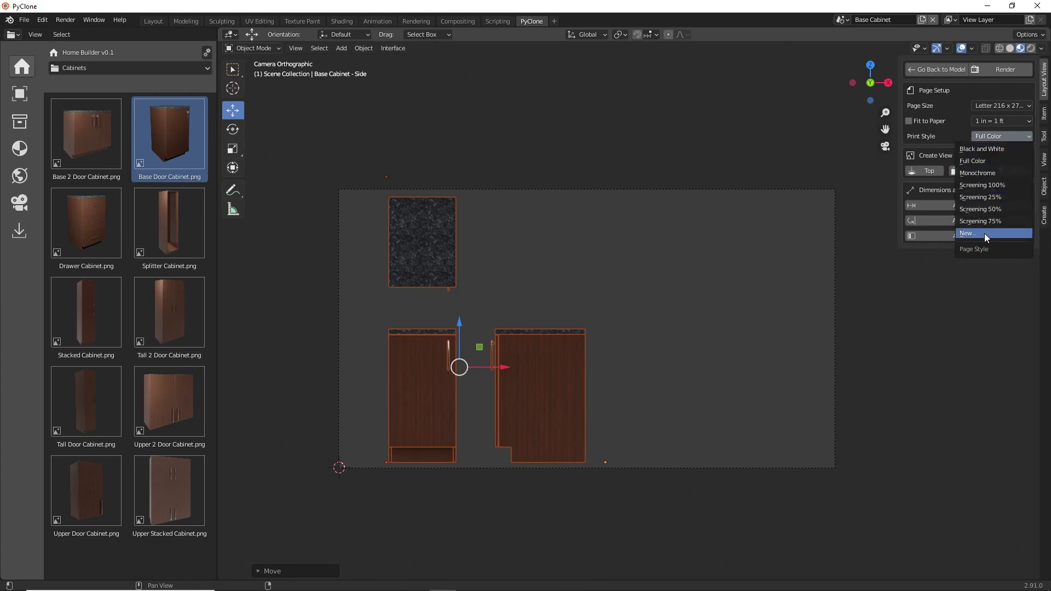
left_click(986, 161)
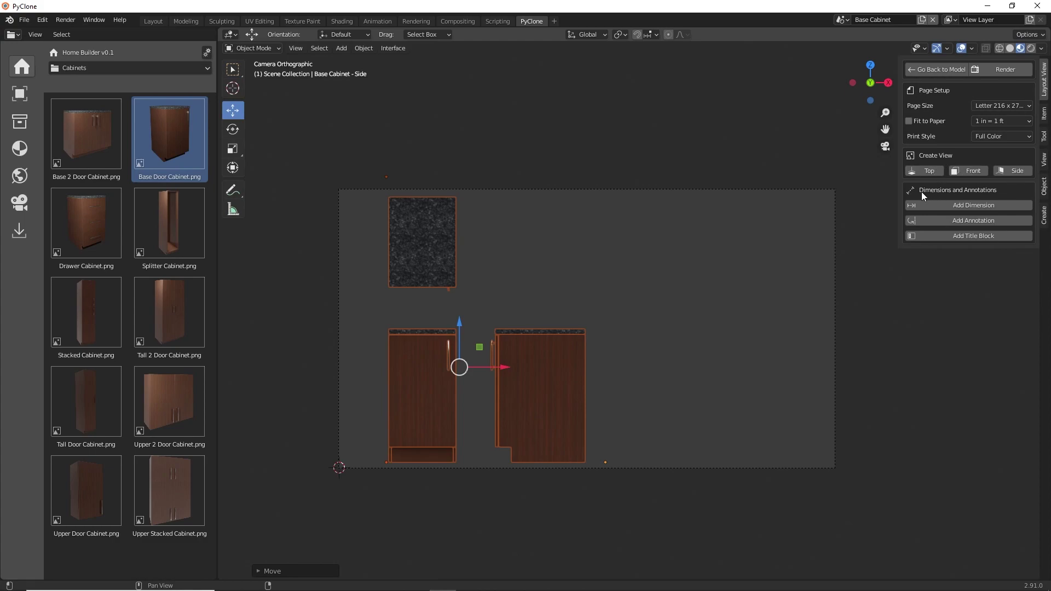
Add a 36" height dimension beside the front view and render the layout page.
left_click(966, 205)
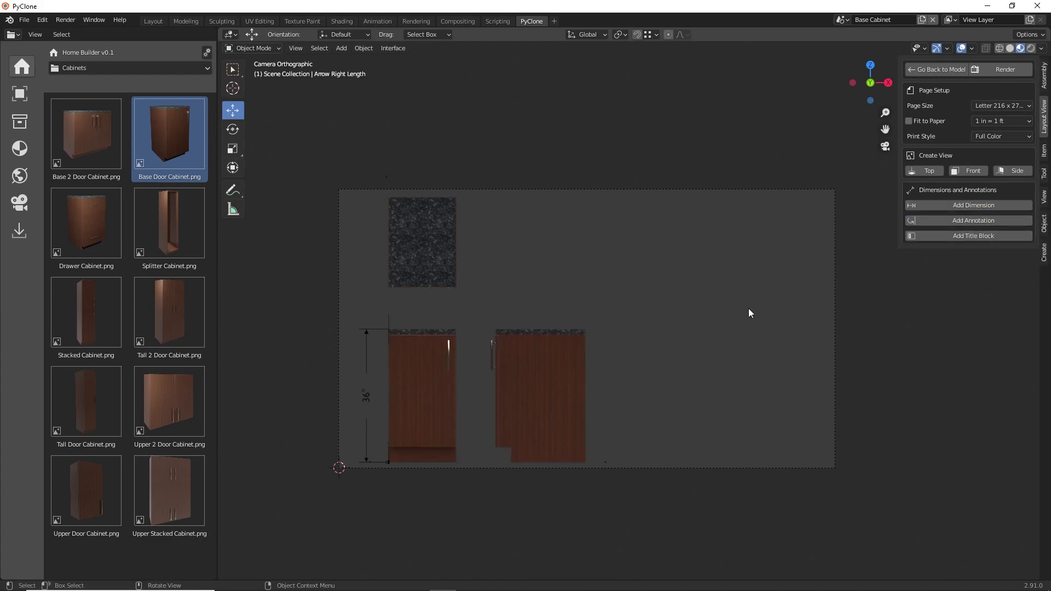
scroll(560, 414, "up", 3)
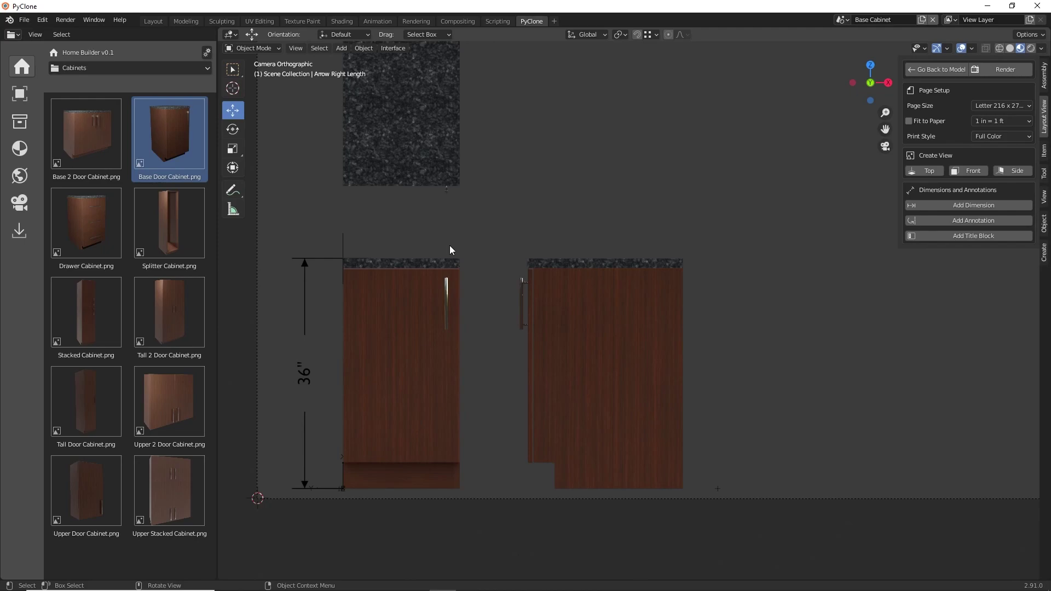
scroll(485, 251, "down", 2)
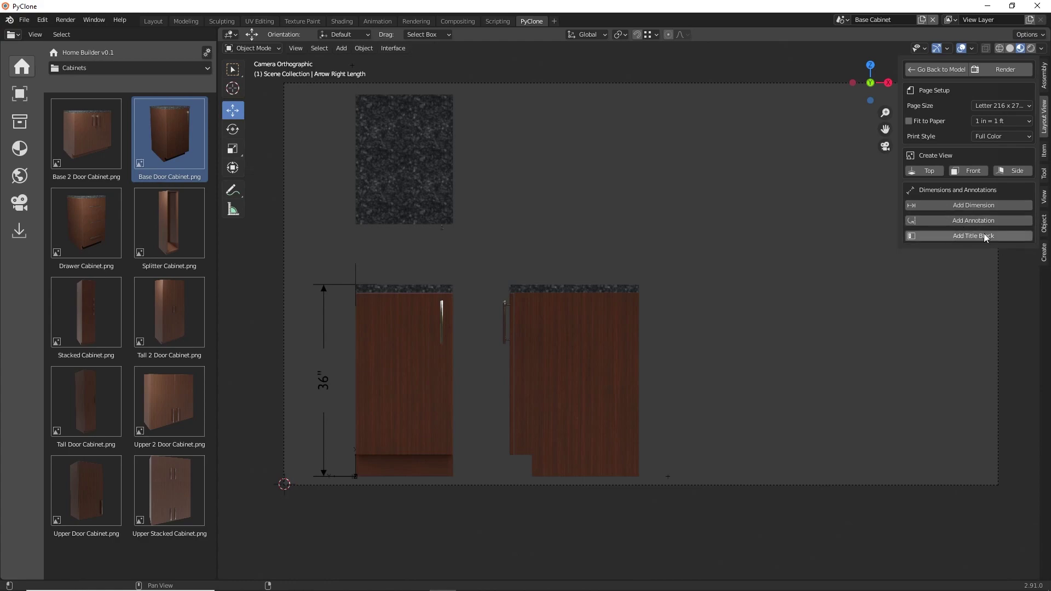
left_click(991, 71)
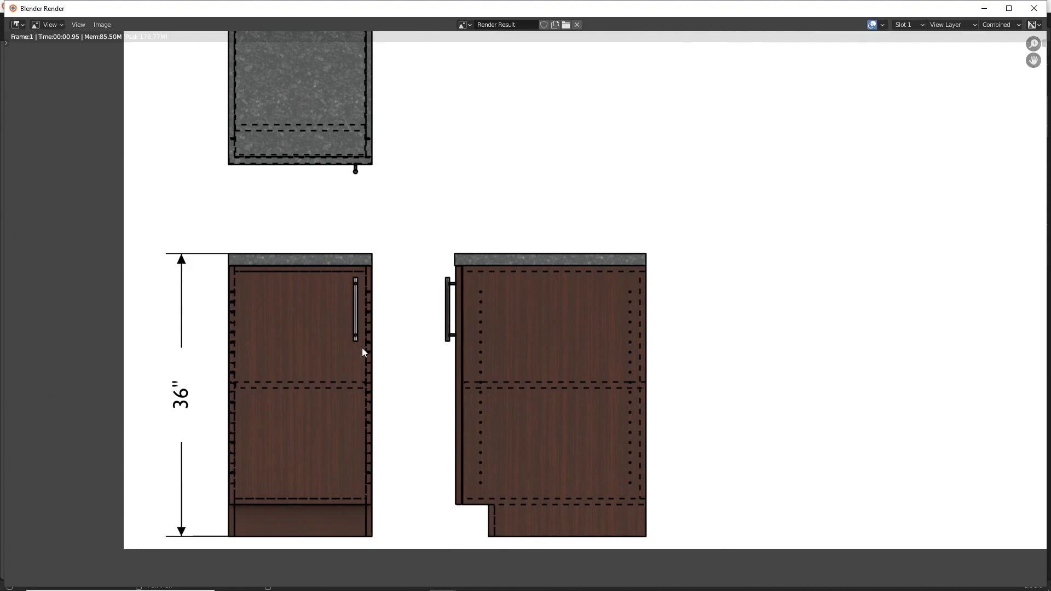
middle_click_drag(411, 331, 392, 345)
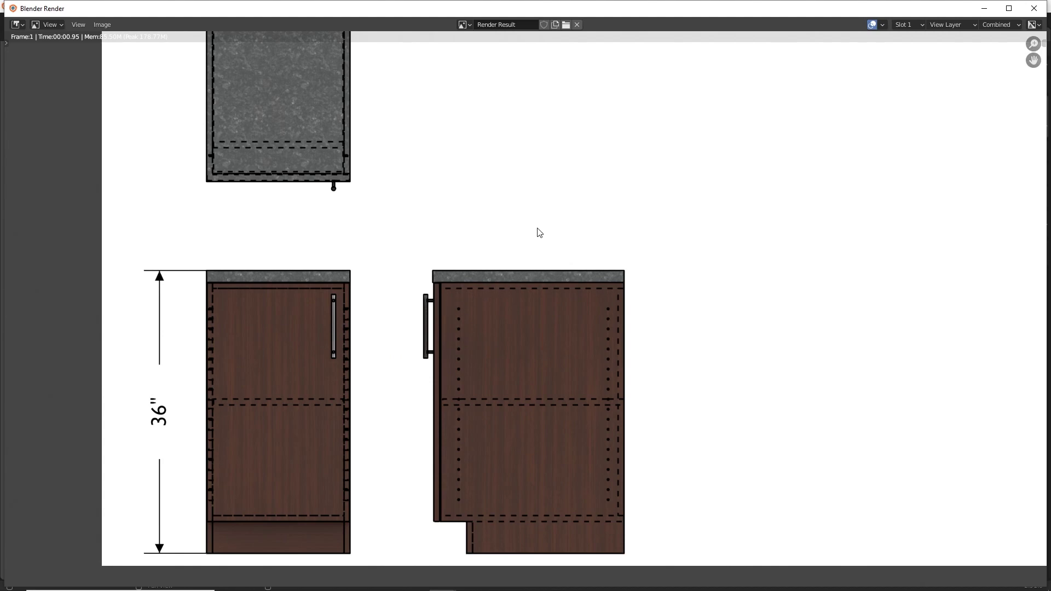
left_click(1035, 8)
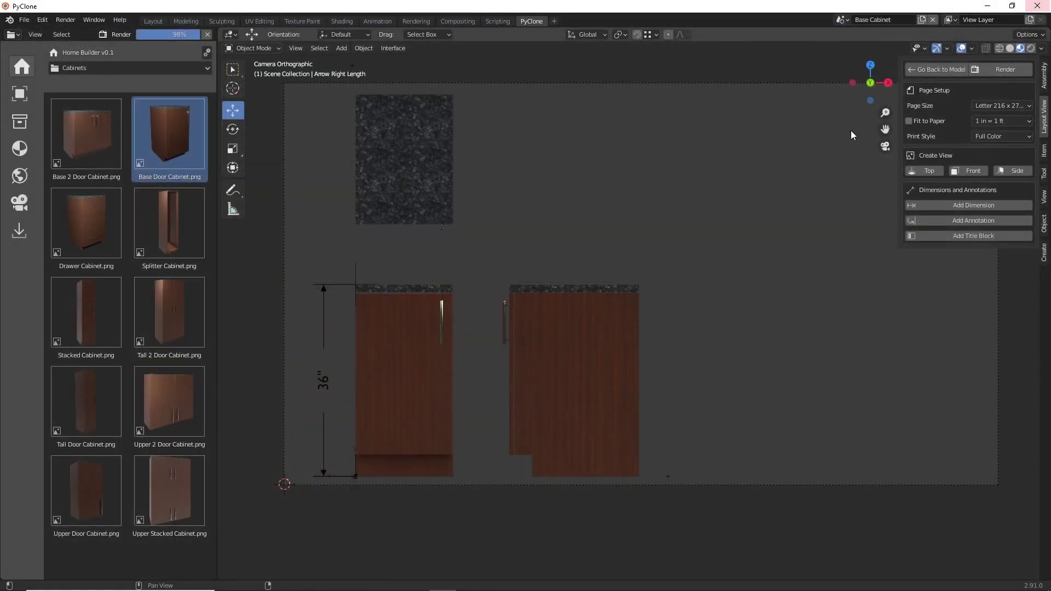
Open the recent file CabinetSide.blend without saving the current layout.
left_click(24, 20)
mouse_move(45, 57)
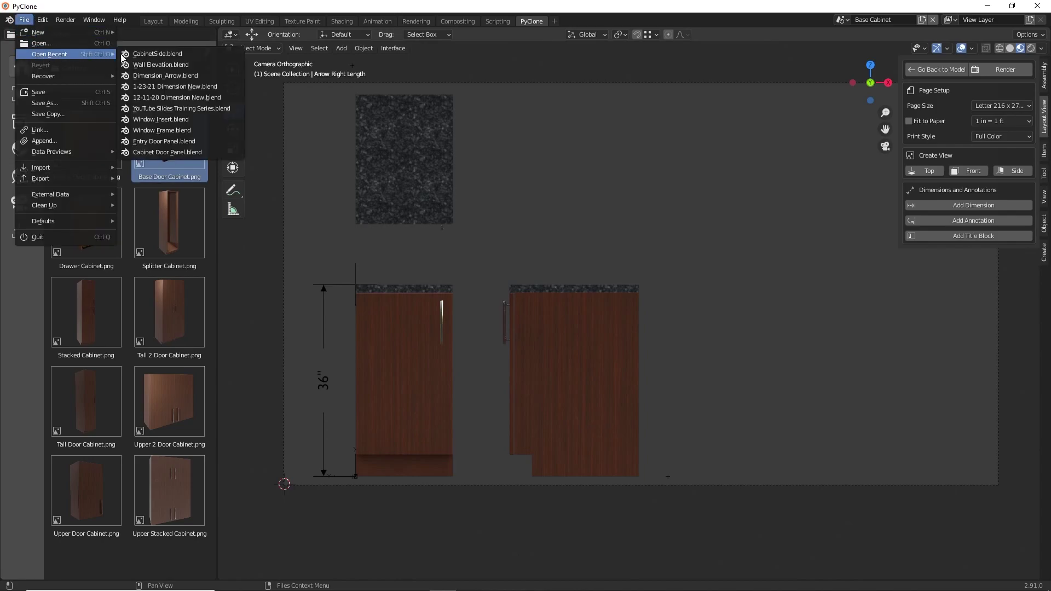
left_click(158, 55)
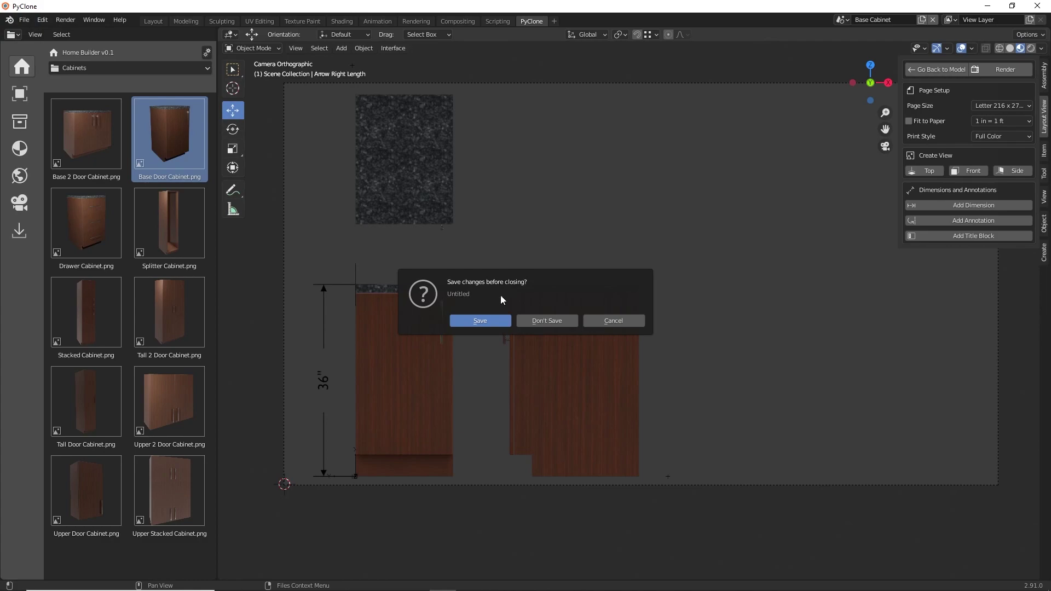
left_click(547, 321)
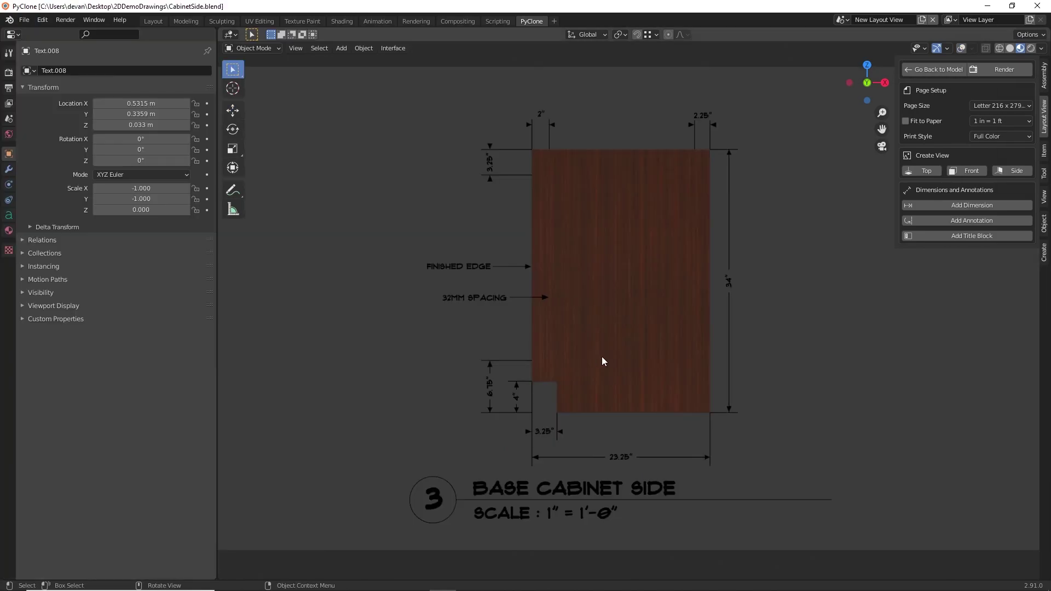
left_click(998, 73)
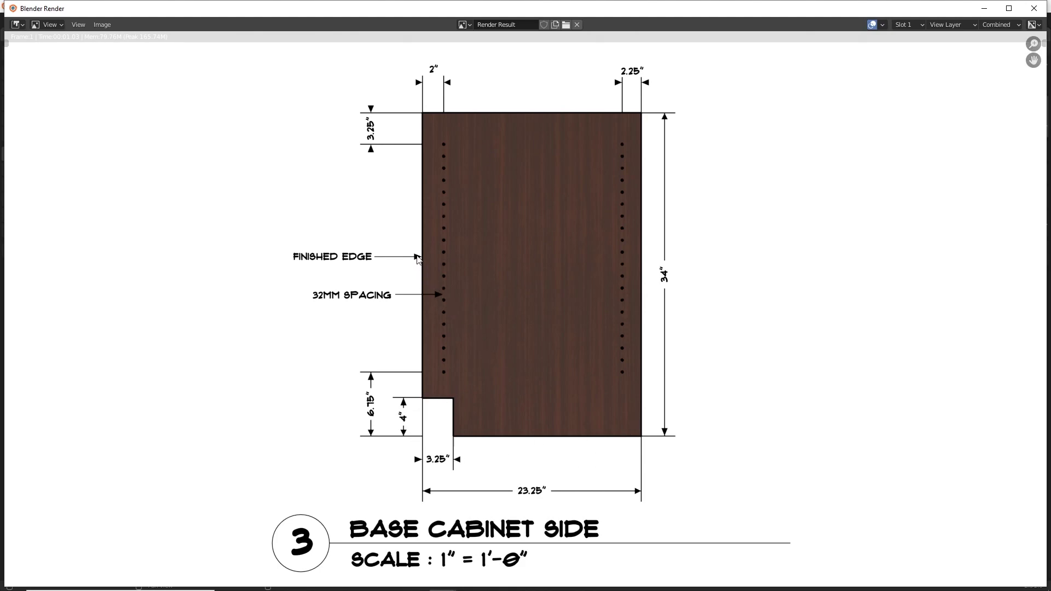
scroll(509, 424, "down", 1)
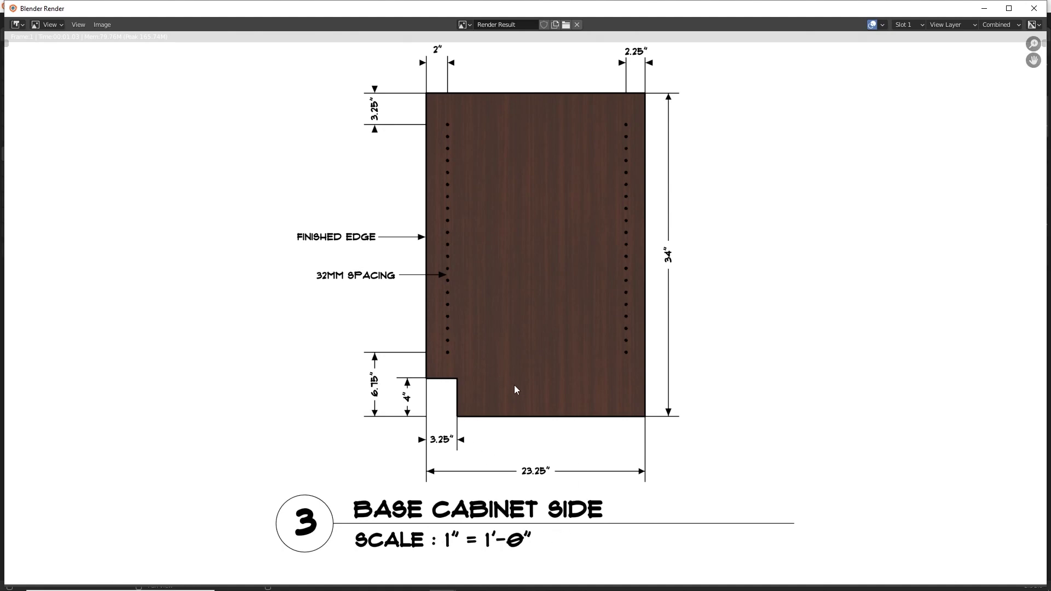
left_click(1034, 8)
scroll(635, 306, "up", 8)
scroll(624, 295, "up", 5)
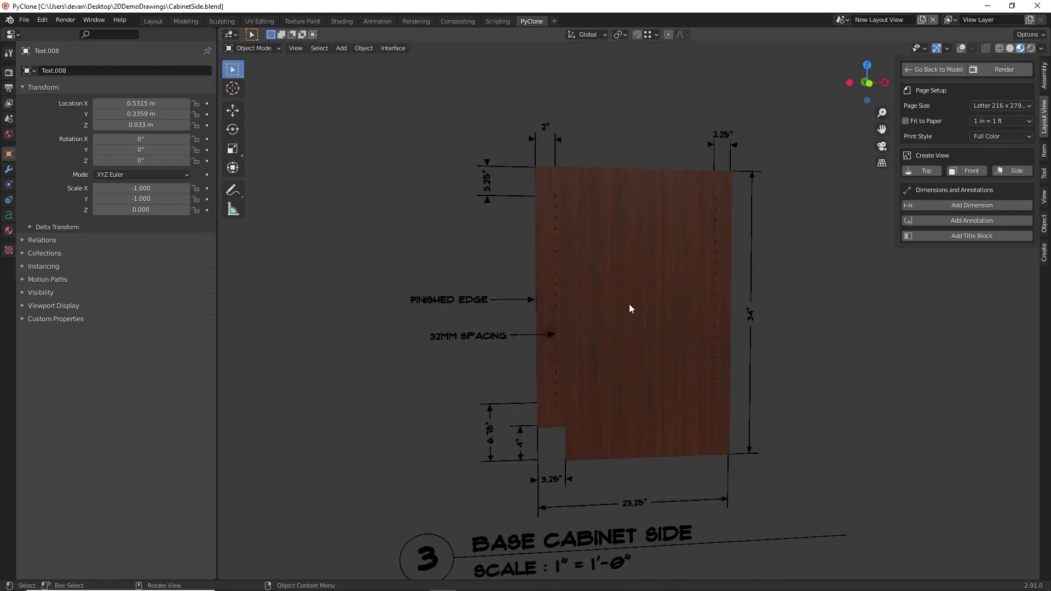
mouse_move(642, 294)
middle_mouse_down()
mouse_move(652, 293)
mouse_move(633, 286)
mouse_move(646, 297)
mouse_move(640, 311)
mouse_move(653, 291)
middle_mouse_up()
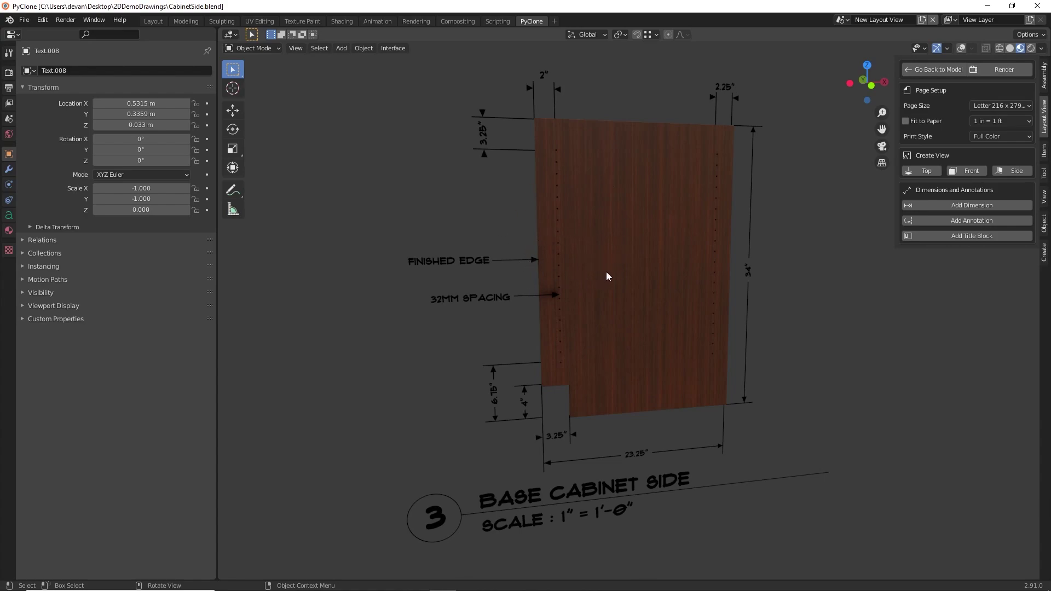
middle_click_drag(603, 270, 597, 269)
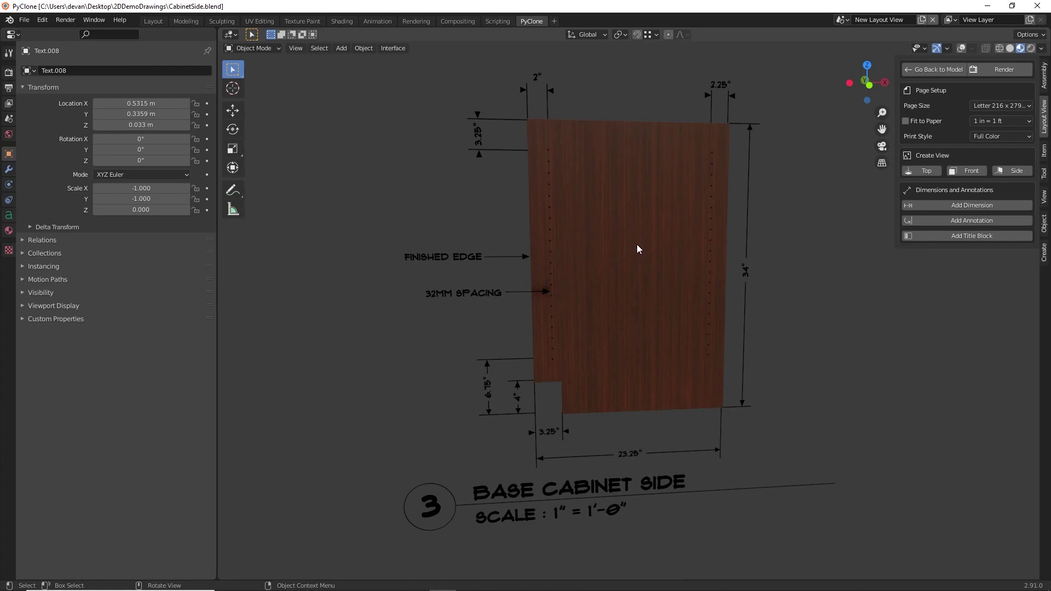
left_click(24, 20)
Open Wall Elevation.blend from the recent files to view the Kitchen Elevation.
mouse_move(48, 56)
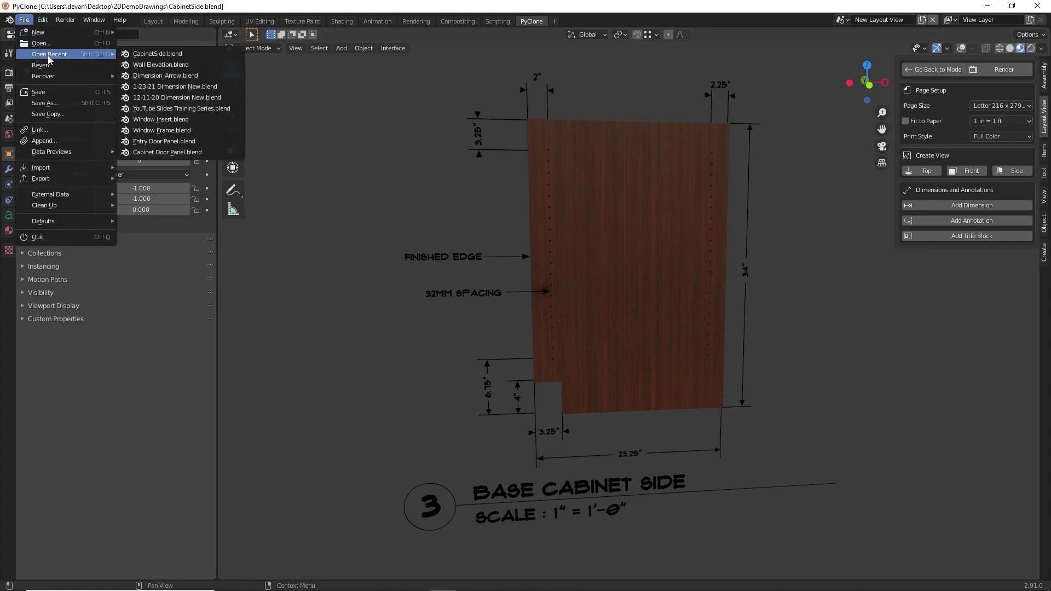
left_click(153, 65)
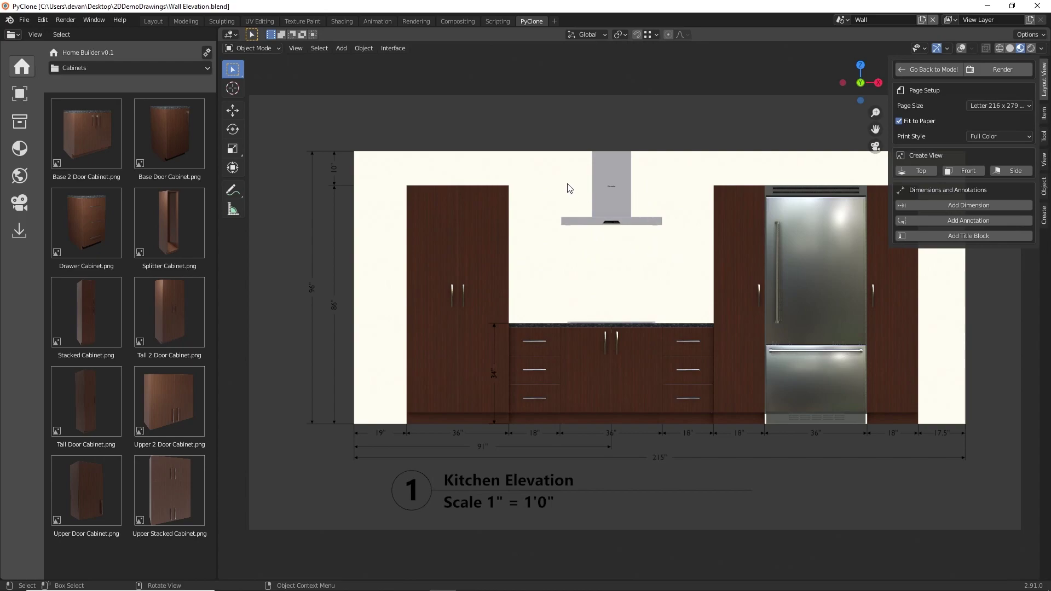
Render the Kitchen Elevation layout and view its cabinets, range hood and 215" overall dimension.
left_click(1001, 70)
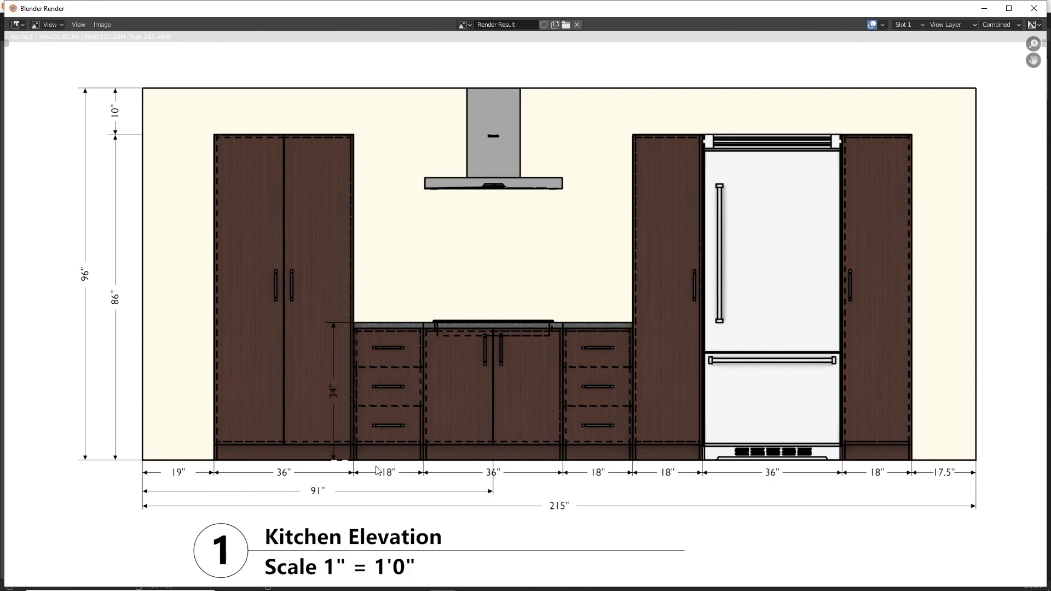
scroll(383, 513, "down", 2, "shift")
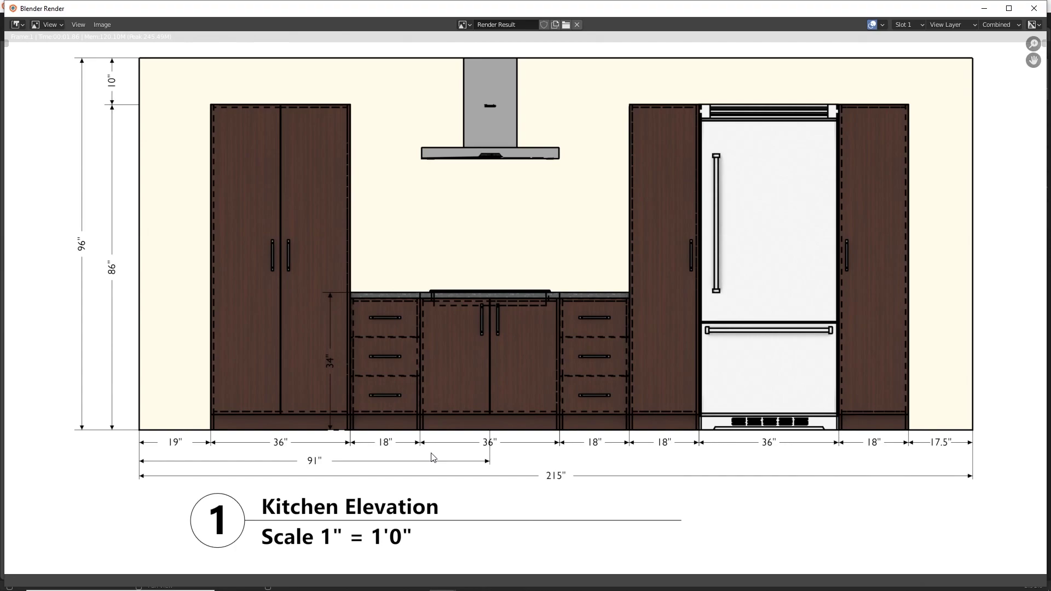